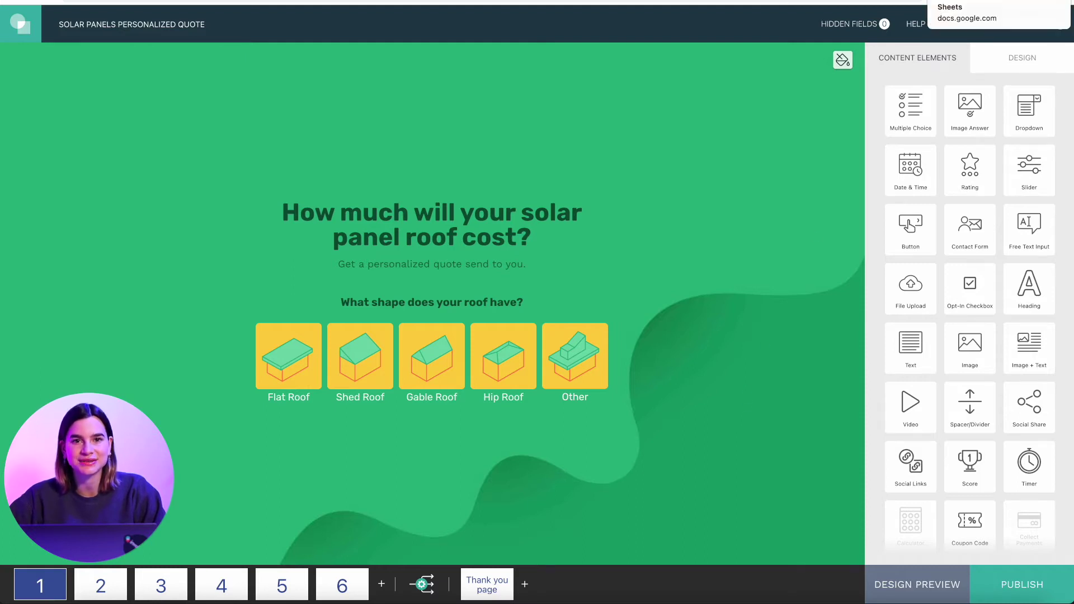
- Rename the response spreadsheet to 'Data Input Sheet'
{"action": "left_click", "coordinate": [985, 3]}
{"action": "left_click", "coordinate": [46, 17]}
{"action": "type", "text": "Data"}
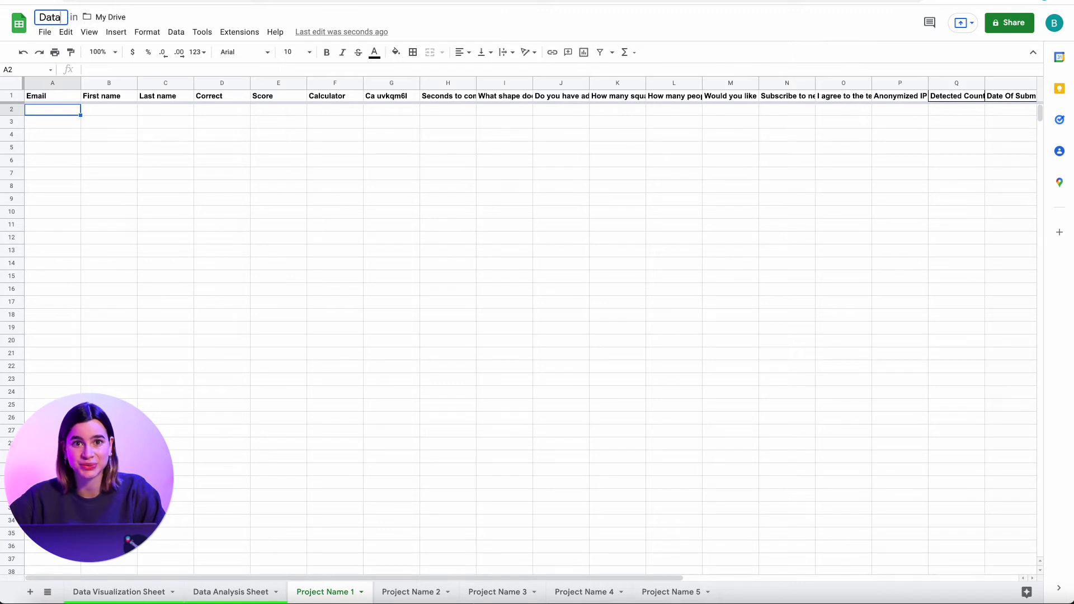
{"action": "type", "text": " Input Sheet"}
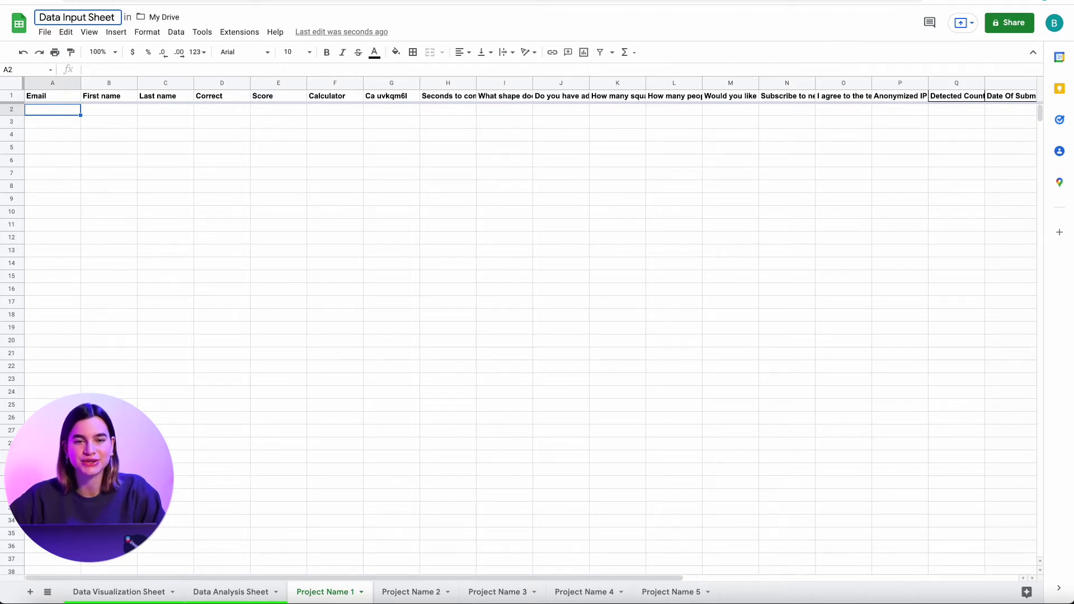
{"action": "key", "text": "Return"}
- Return to the involve.me project and bring up its settings
{"action": "left_click", "coordinate": [163, 168]}
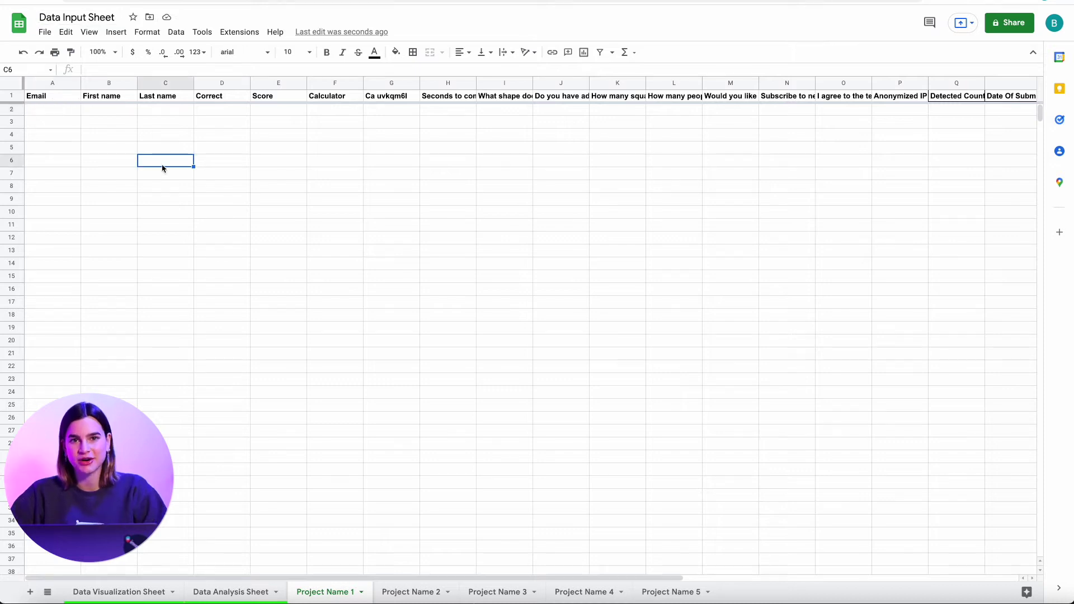
{"action": "left_click", "coordinate": [57, 115]}
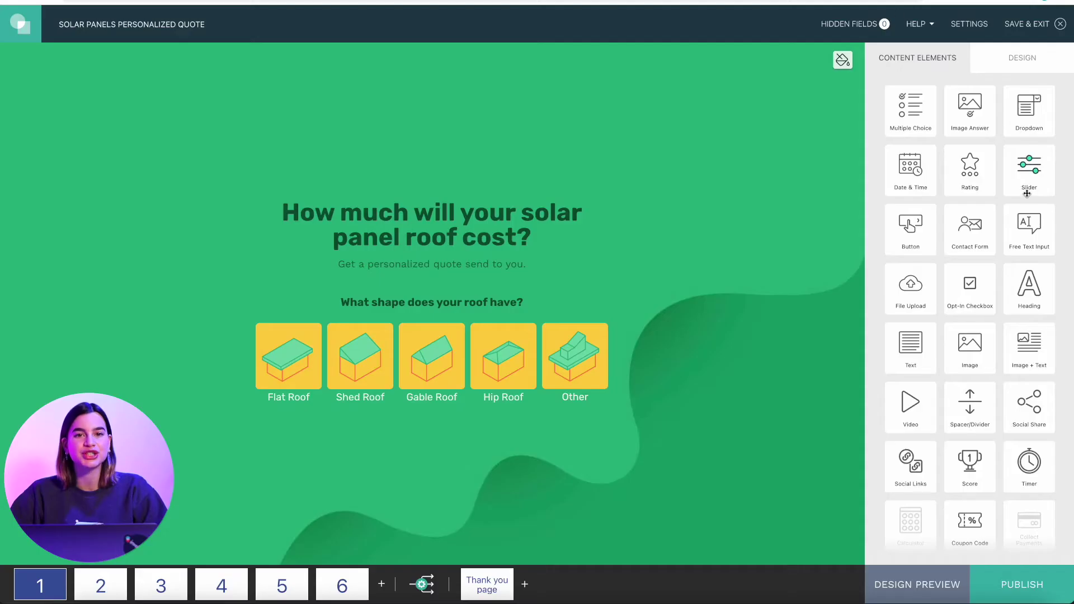
{"action": "left_click", "coordinate": [976, 29]}
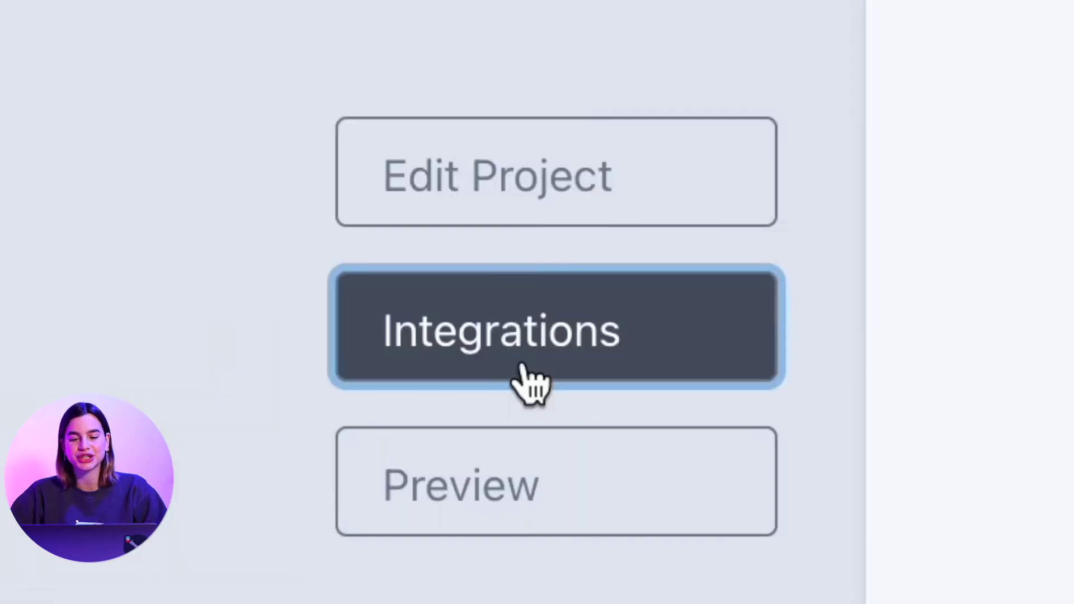
- Connect the Google Sheets integration to a Google account with the pasted spreadsheet URL, and save it
{"action": "left_click", "coordinate": [253, 267]}
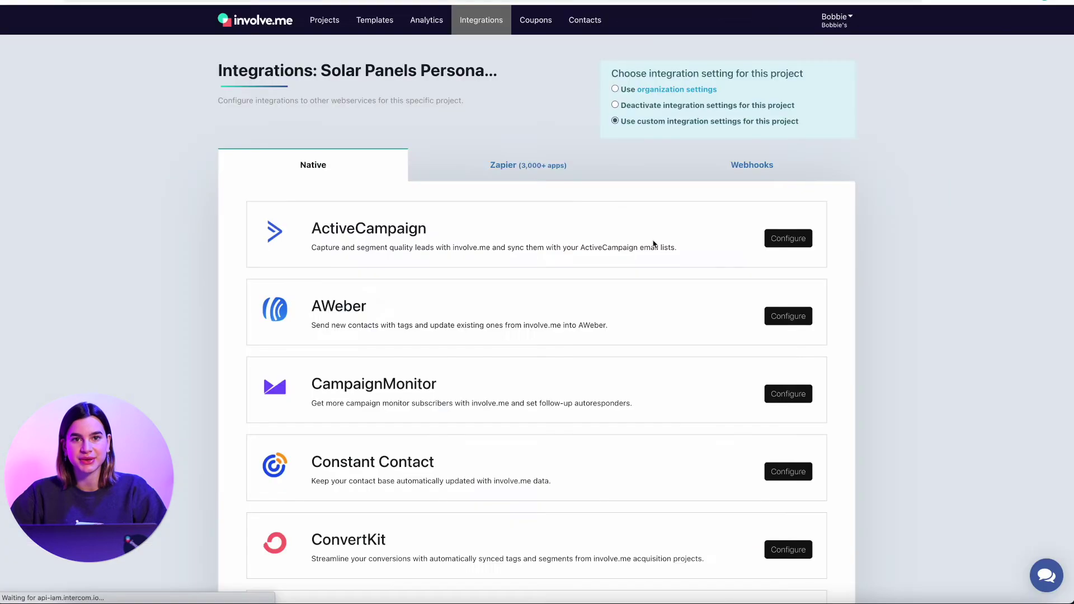
{"action": "scroll", "coordinate": [689, 290], "scroll_direction": "down", "scroll_amount": 10}
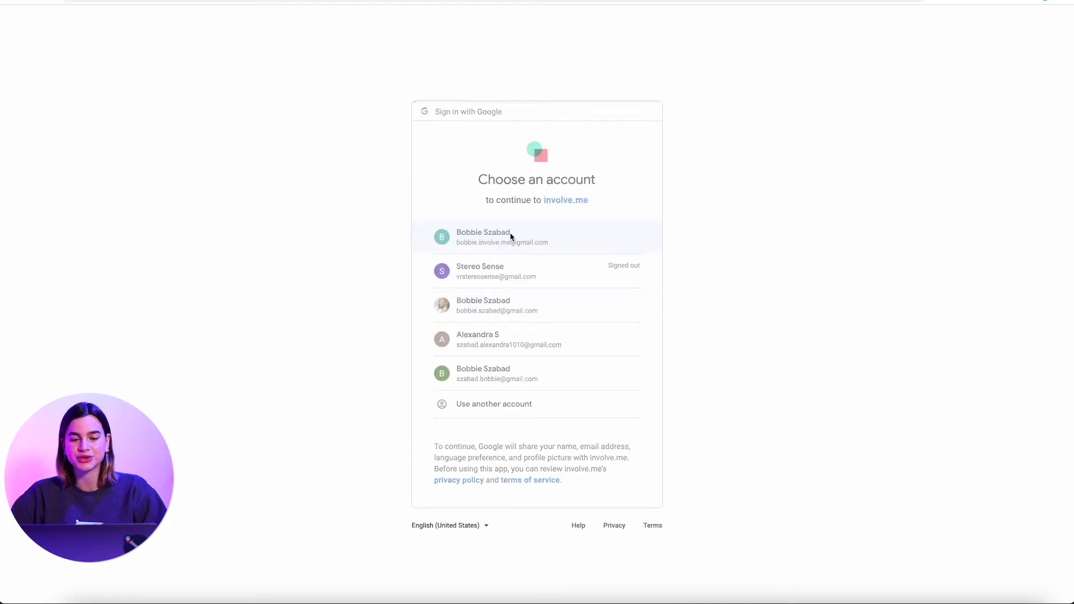
{"action": "left_click", "coordinate": [510, 236]}
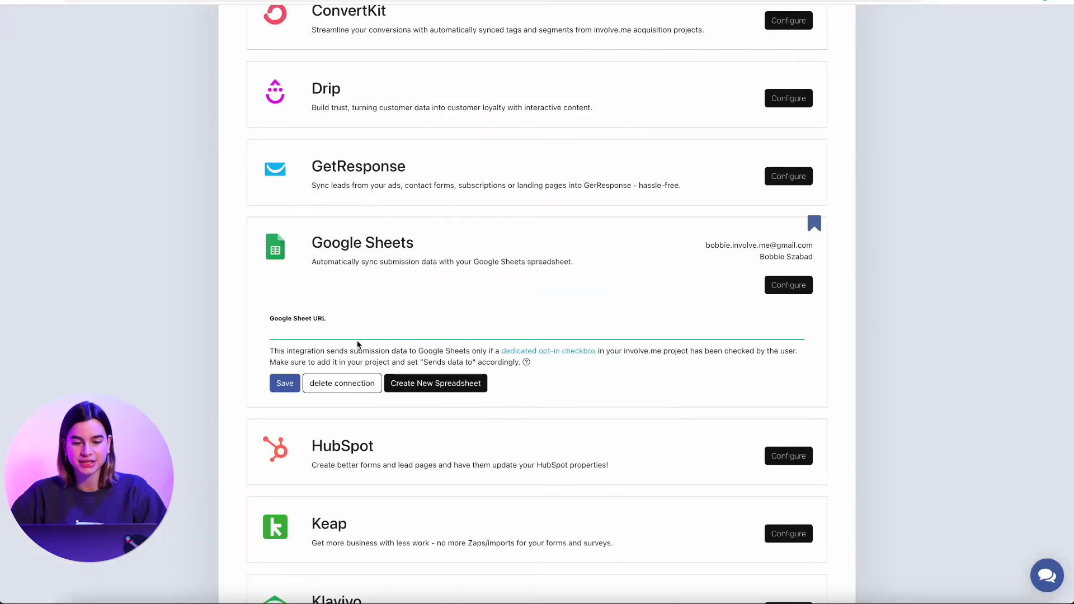
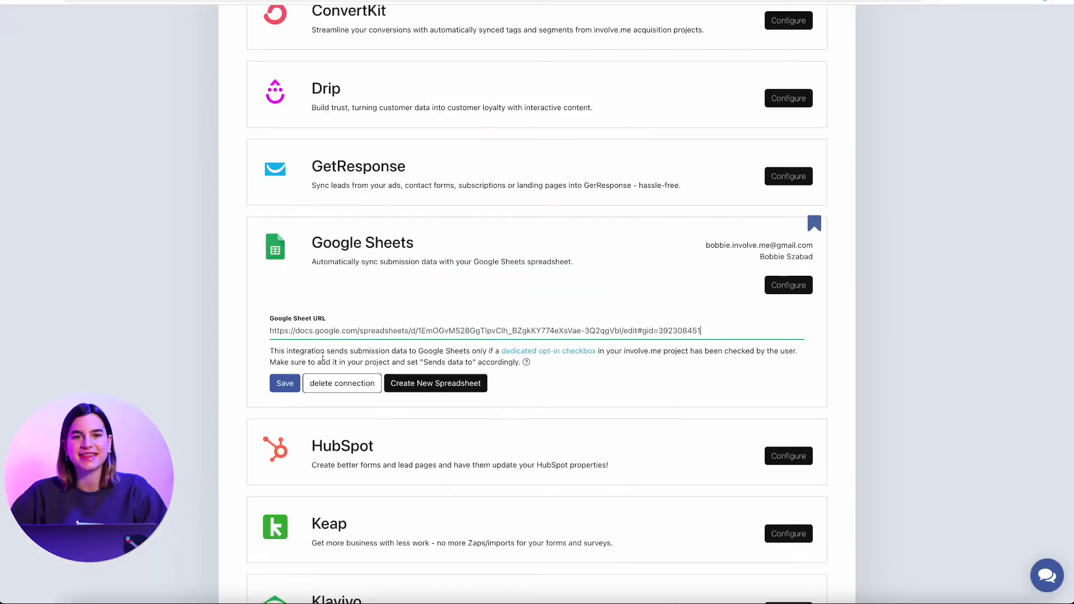
{"action": "left_click", "coordinate": [286, 385]}
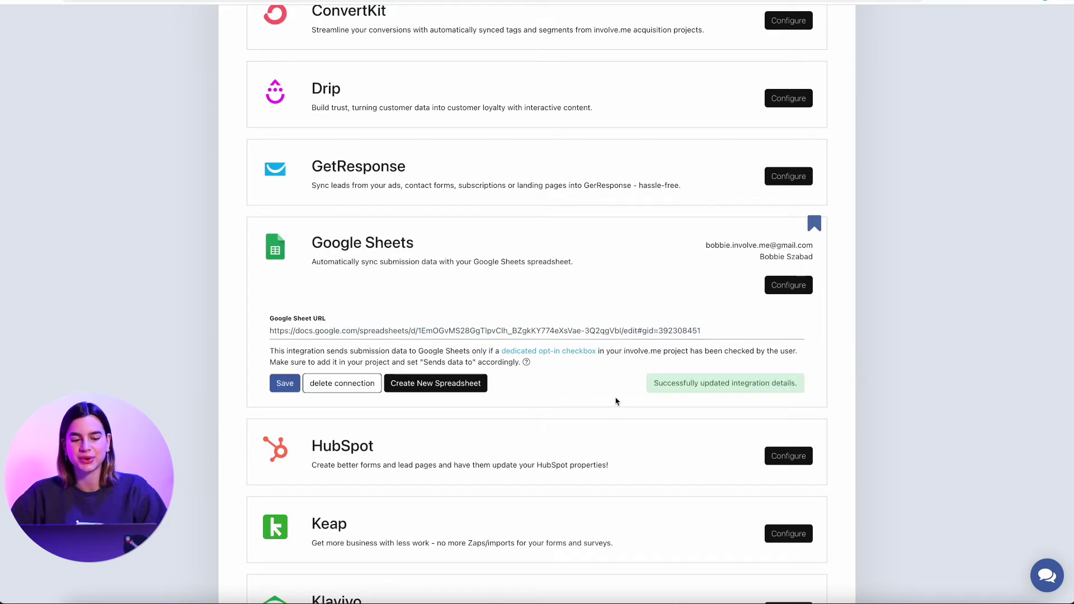
{"action": "scroll", "coordinate": [616, 402], "scroll_direction": "down", "scroll_amount": 1}
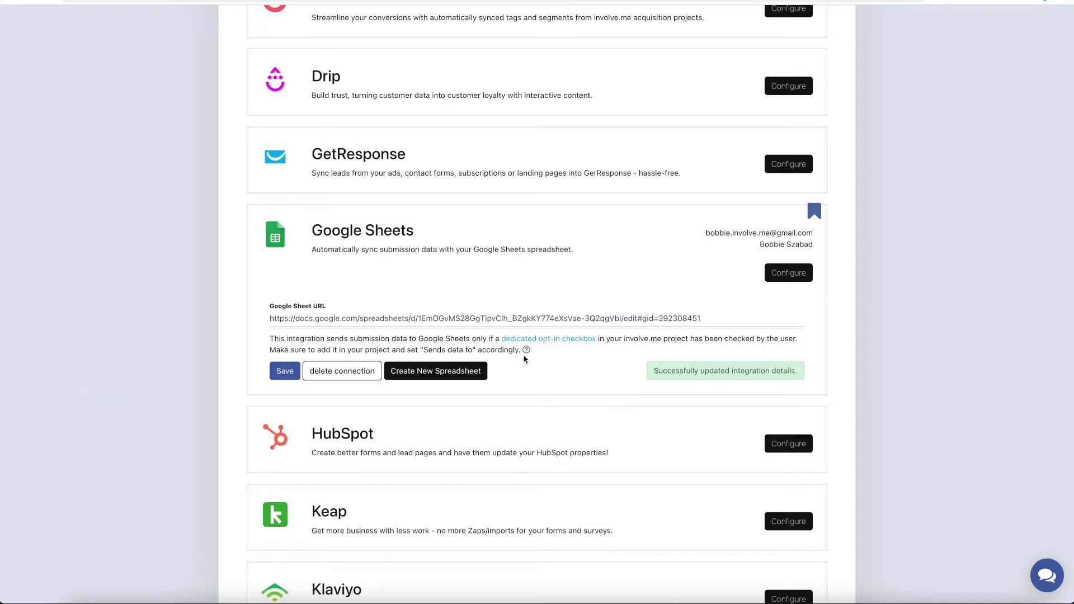
{"action": "scroll", "coordinate": [526, 353], "scroll_direction": "down", "scroll_amount": 1}
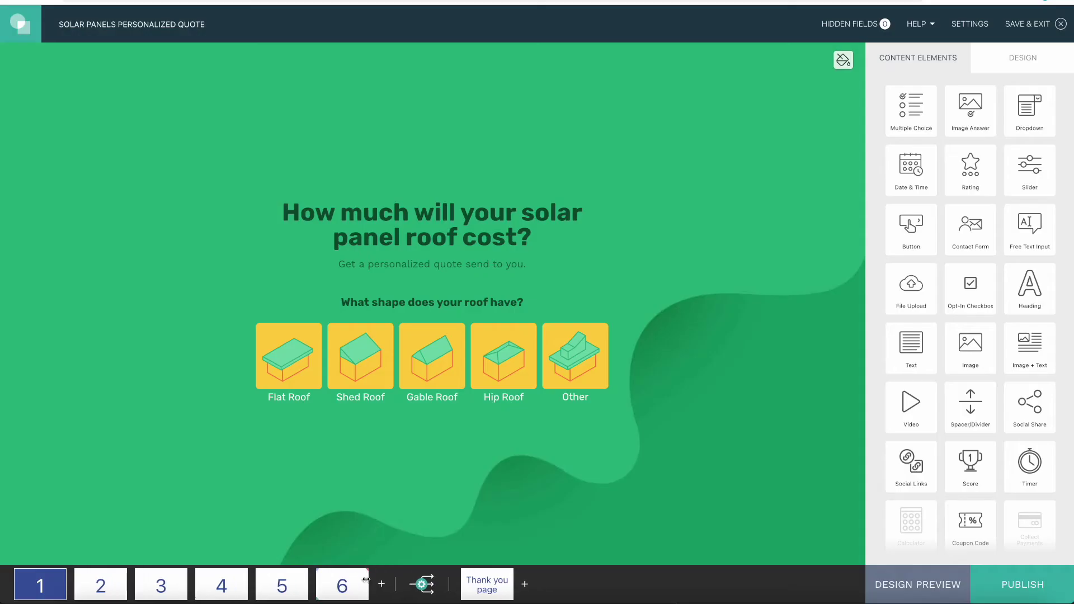
- Add an Opt-In Checkbox to page 6's contact form, with Send Data To set to Google Sheets
{"action": "left_click", "coordinate": [342, 585]}
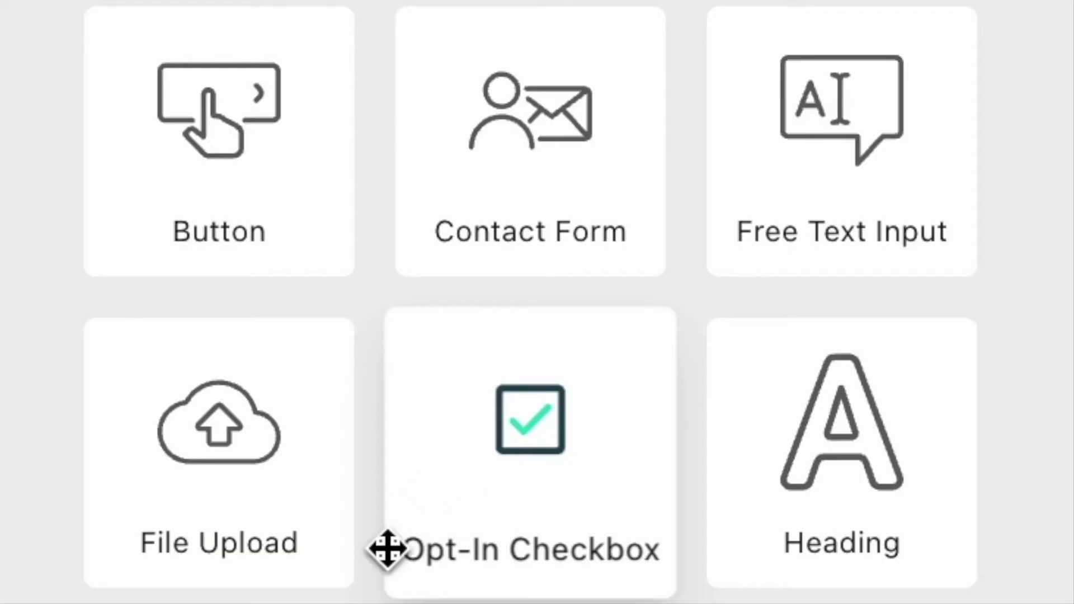
{"action": "left_click_drag", "start_coordinate": [496, 463], "coordinate": [486, 439]}
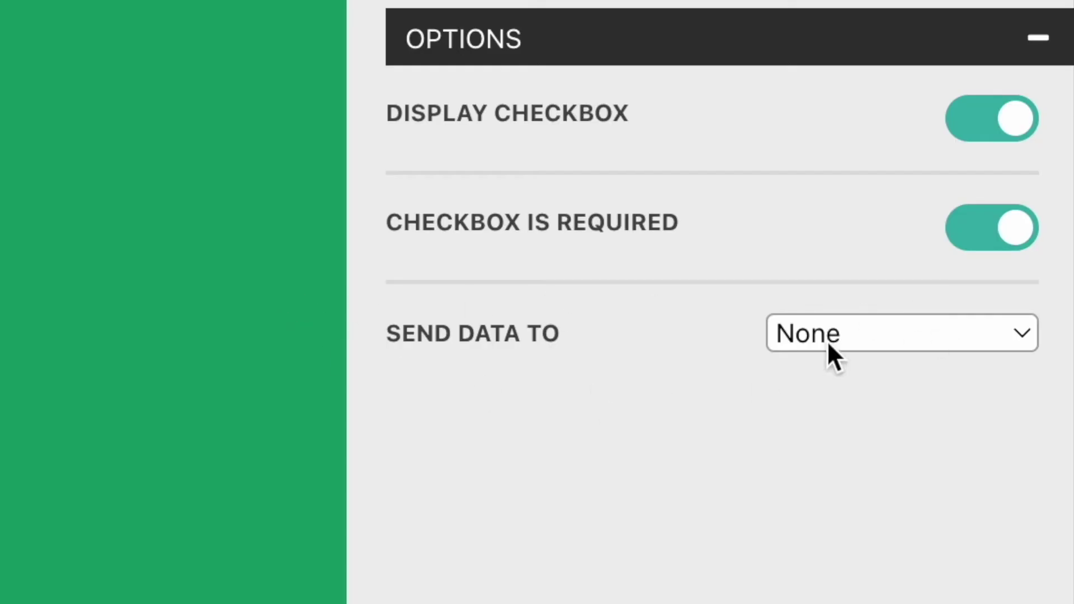
{"action": "left_click", "coordinate": [920, 322]}
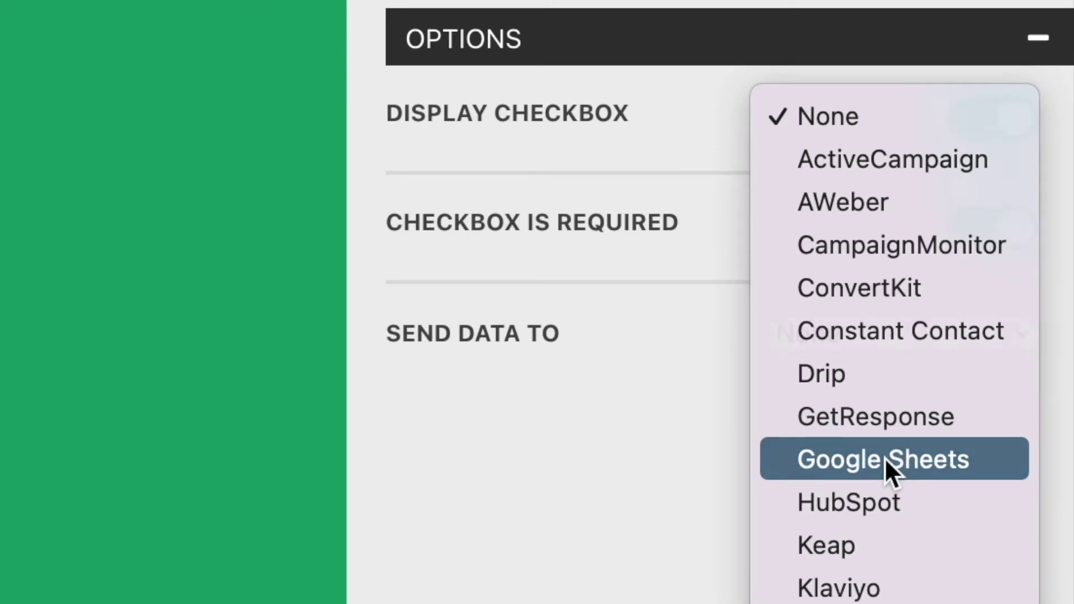
{"action": "left_click", "coordinate": [885, 458]}
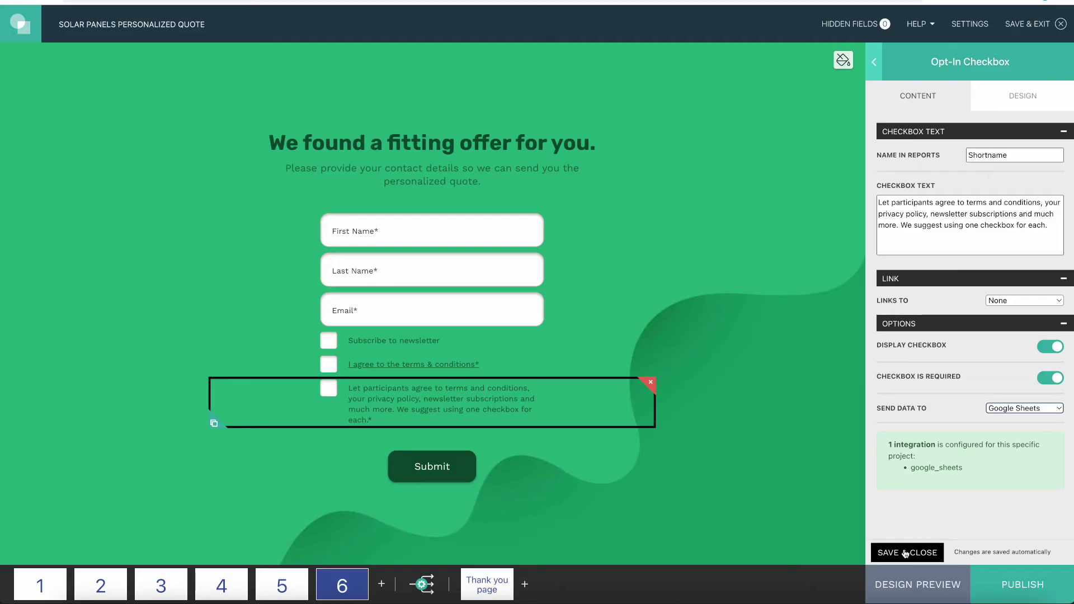
{"action": "left_click", "coordinate": [906, 553]}
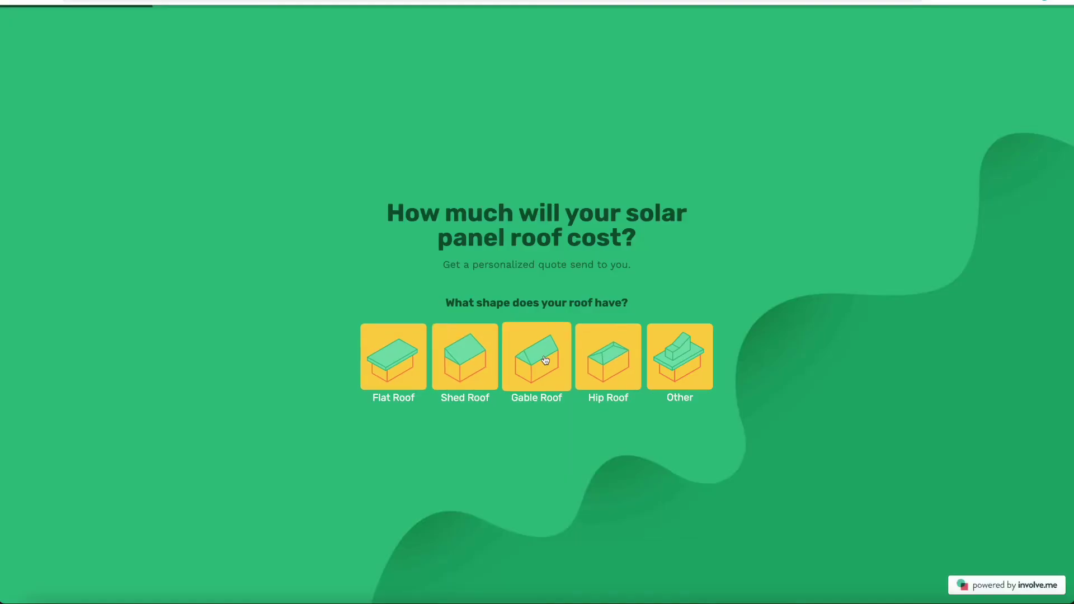
- Answer the quiz: Gable Roof, small roof structures, household size 2
{"action": "left_click", "coordinate": [546, 359]}
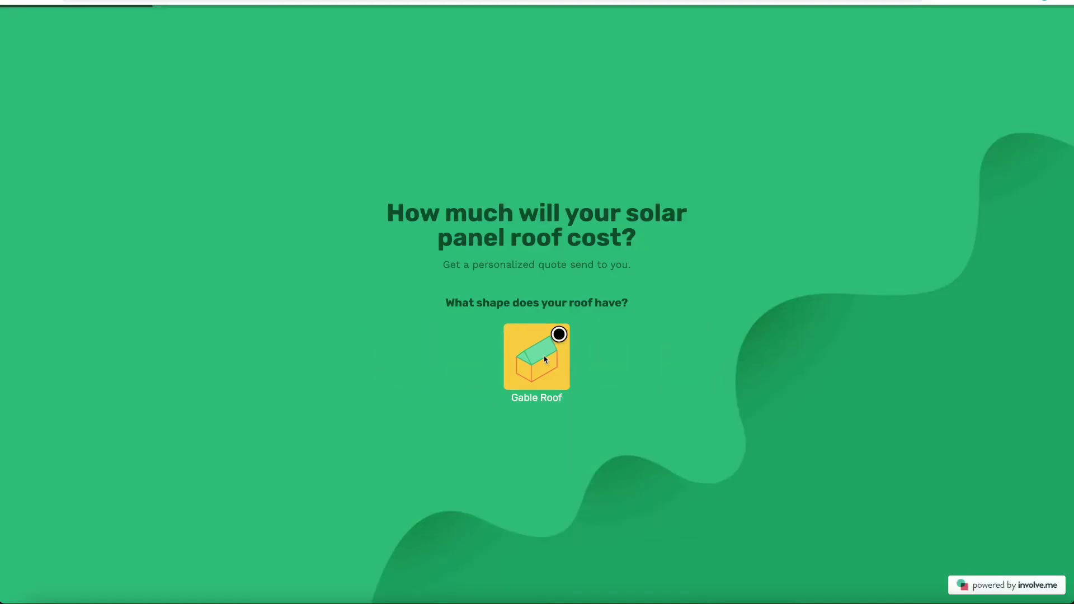
{"action": "left_click", "coordinate": [494, 312]}
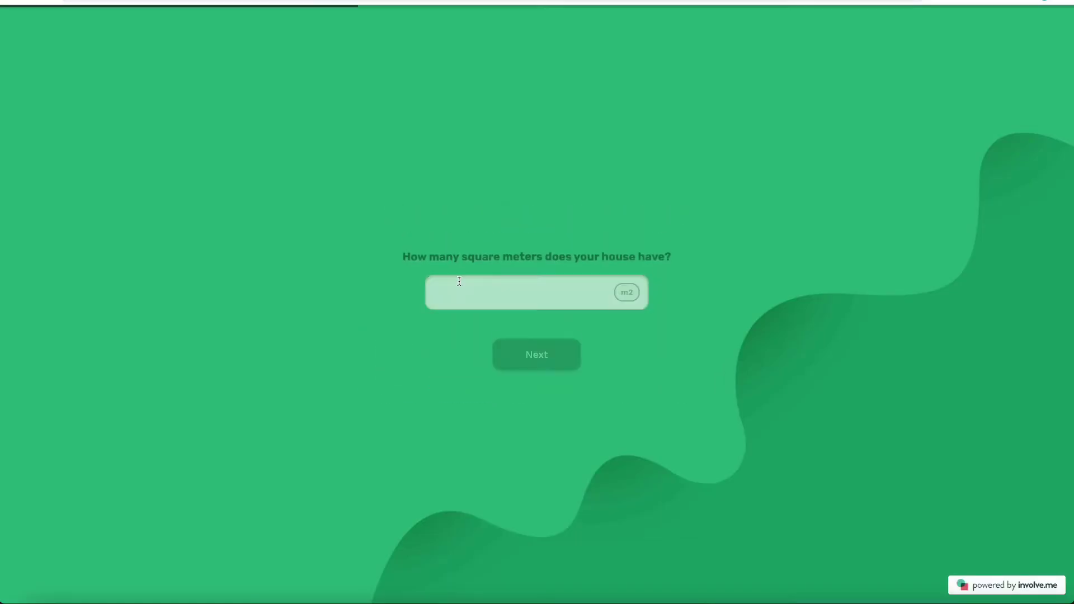
{"action": "left_click", "coordinate": [537, 346]}
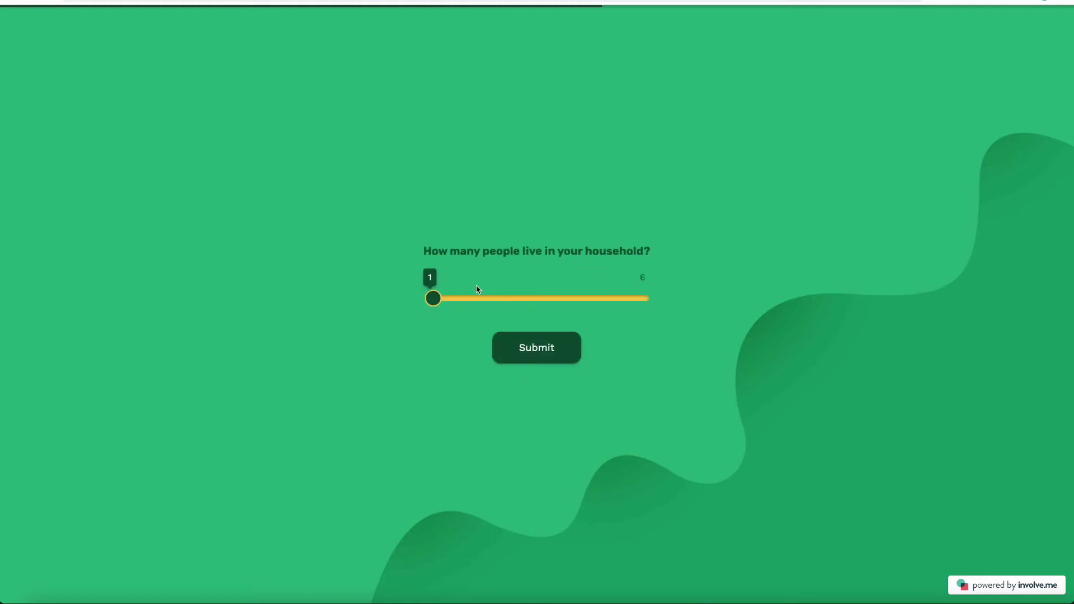
{"action": "left_click", "coordinate": [476, 297]}
{"action": "left_click", "coordinate": [537, 348]}
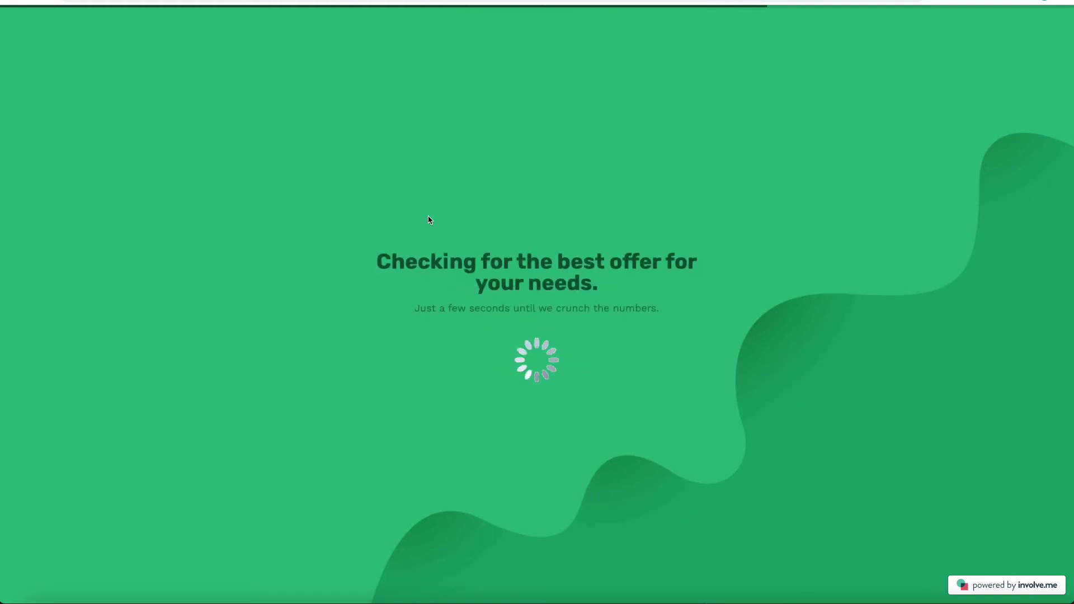
- Fill in a test first name and e-mail, tick terms and opt-in, and submit
{"action": "left_click", "coordinate": [468, 224]}
{"action": "type", "text": "VB"}
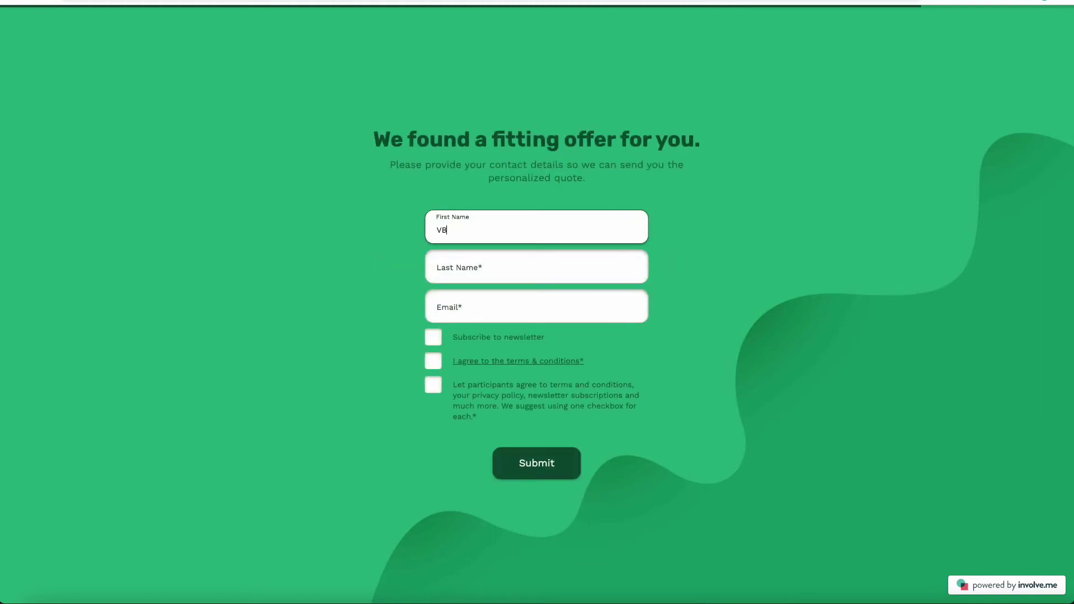
{"action": "key", "text": "BackSpace"}
{"action": "key", "text": "BackSpace"}
{"action": "type", "text": "Bobbie"}
{"action": "key", "text": "Tab"}
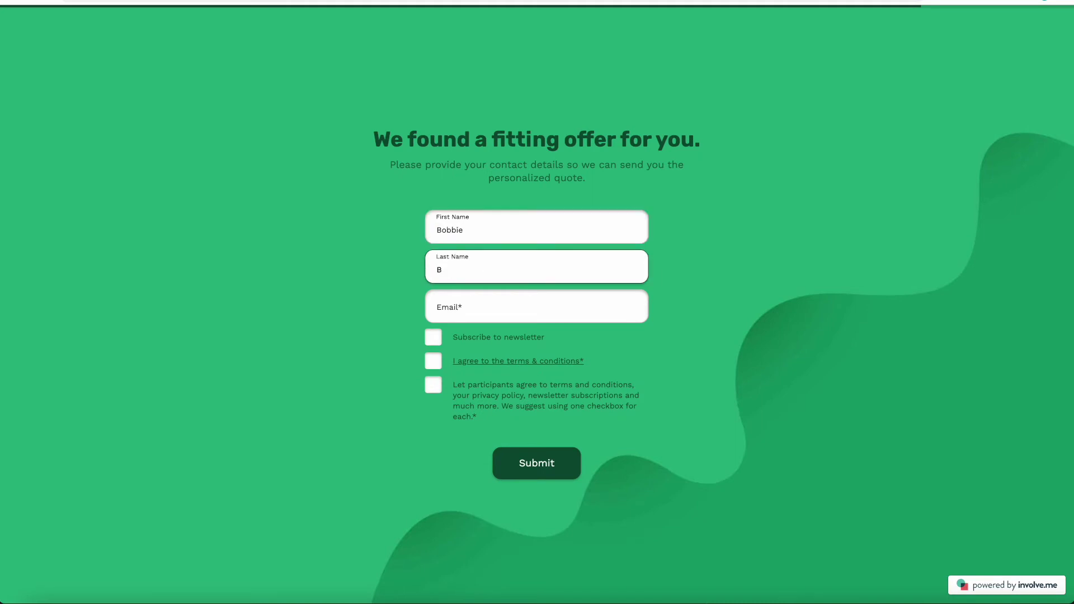
{"action": "left_click", "coordinate": [547, 314]}
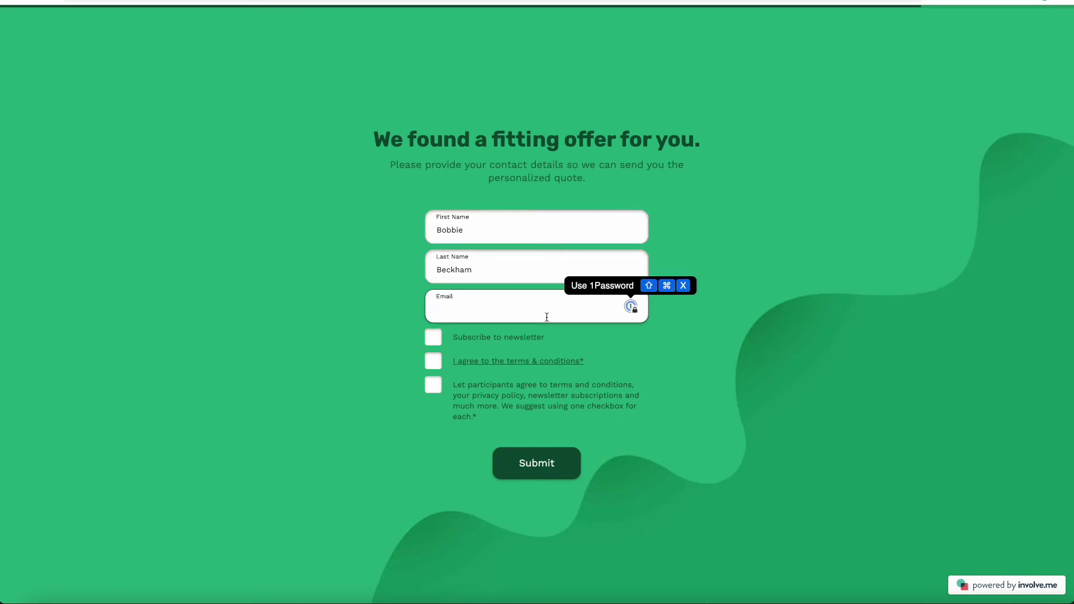
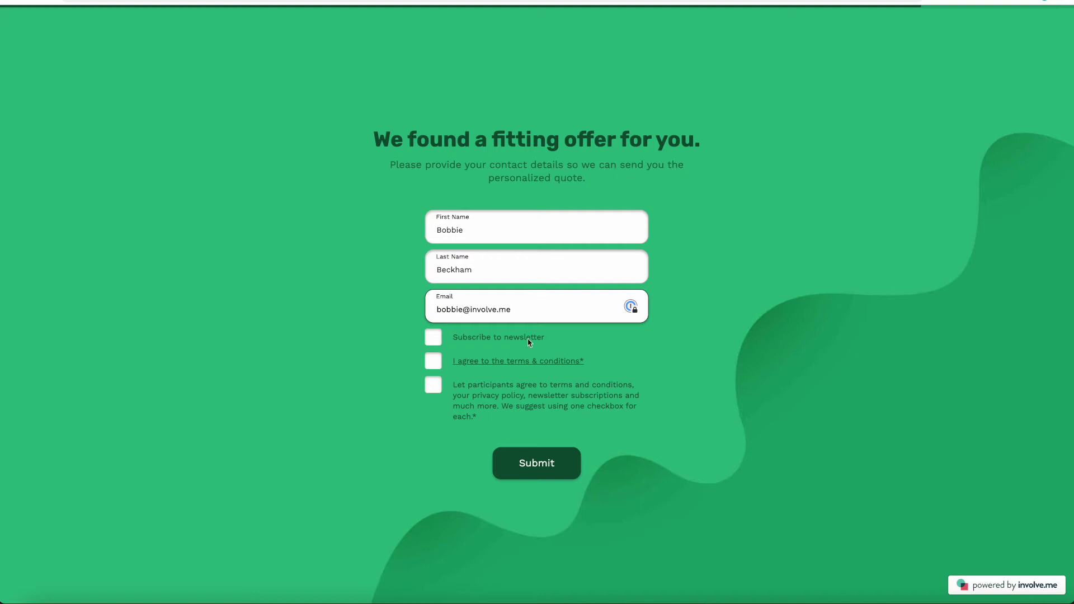
{"action": "left_click", "coordinate": [433, 361]}
{"action": "left_click", "coordinate": [433, 385]}
{"action": "left_click", "coordinate": [566, 468]}
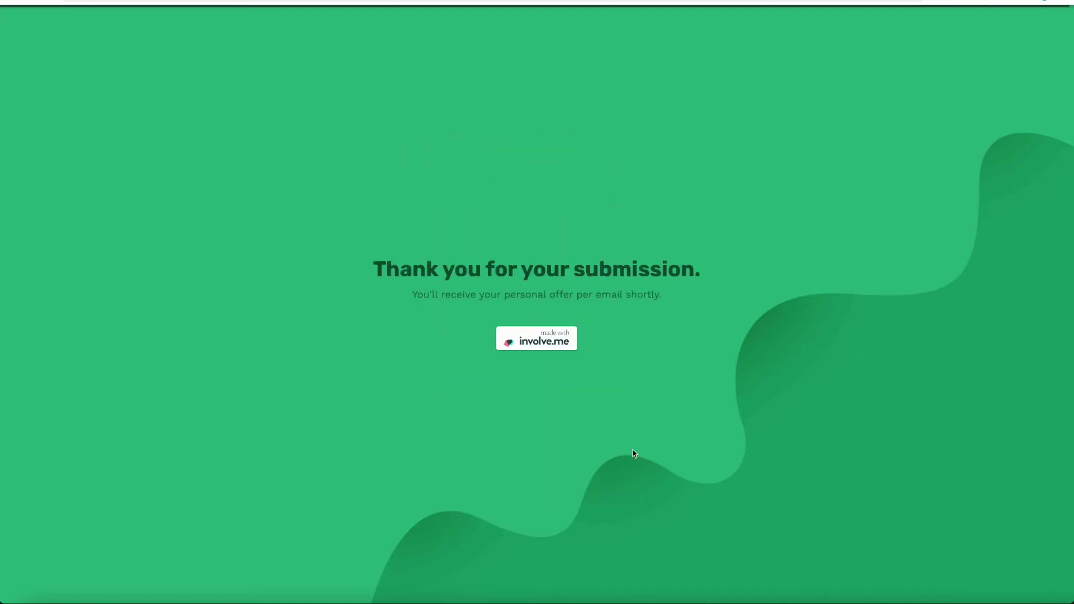
{"action": "key", "text": "ctrl+Tab"}
{"action": "left_click", "coordinate": [168, 269]}
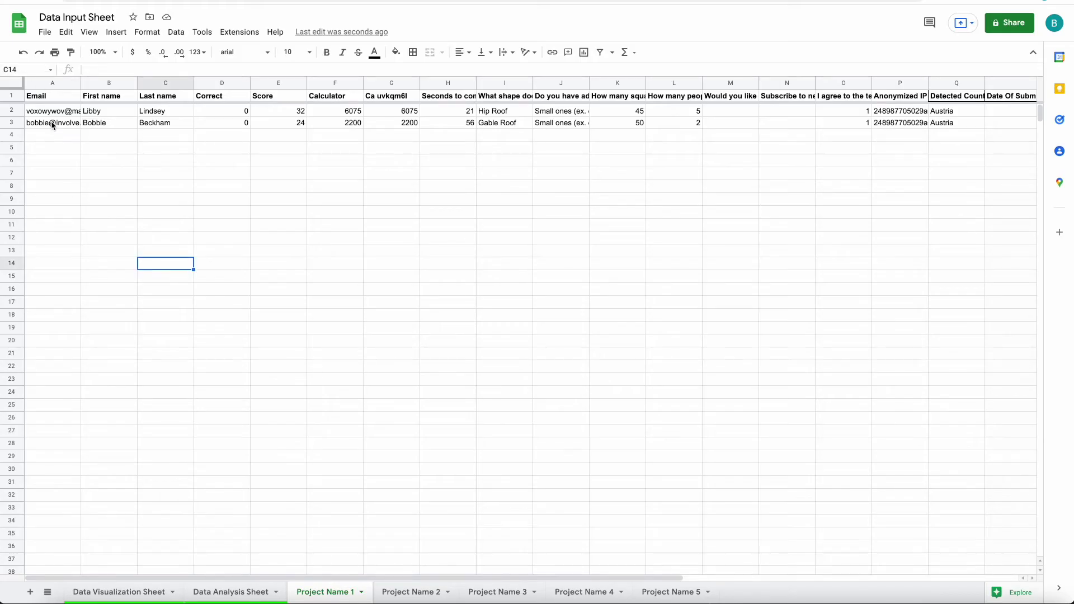
- Select row 3 of the Data Input Sheet to inspect the Gable Roof test submission
{"action": "left_click_drag", "start_coordinate": [54, 125], "coordinate": [944, 123]}
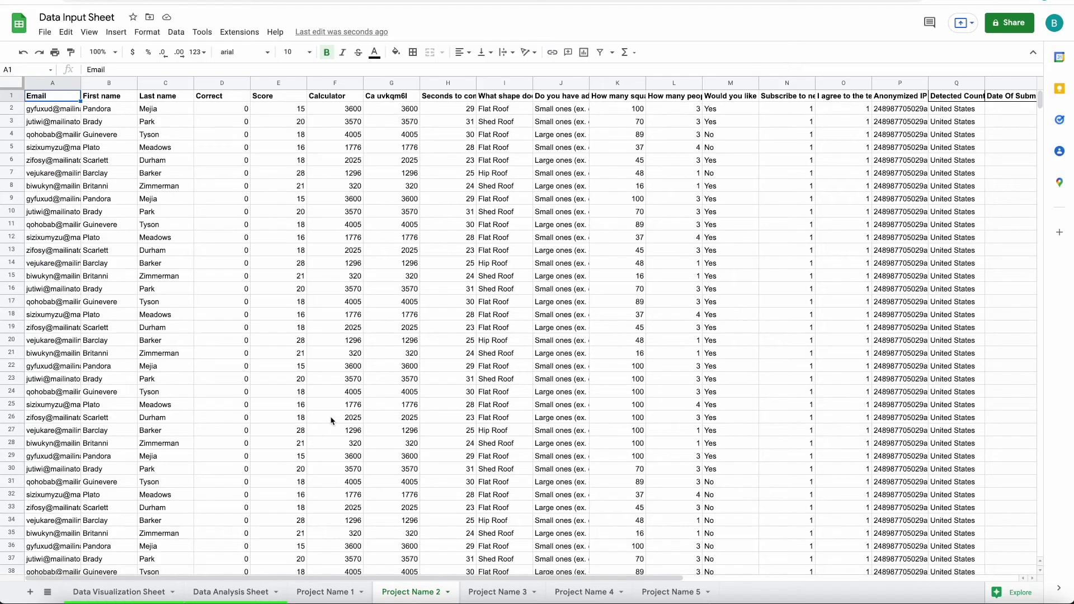
{"action": "scroll", "coordinate": [331, 420], "scroll_direction": "down", "scroll_amount": 6}
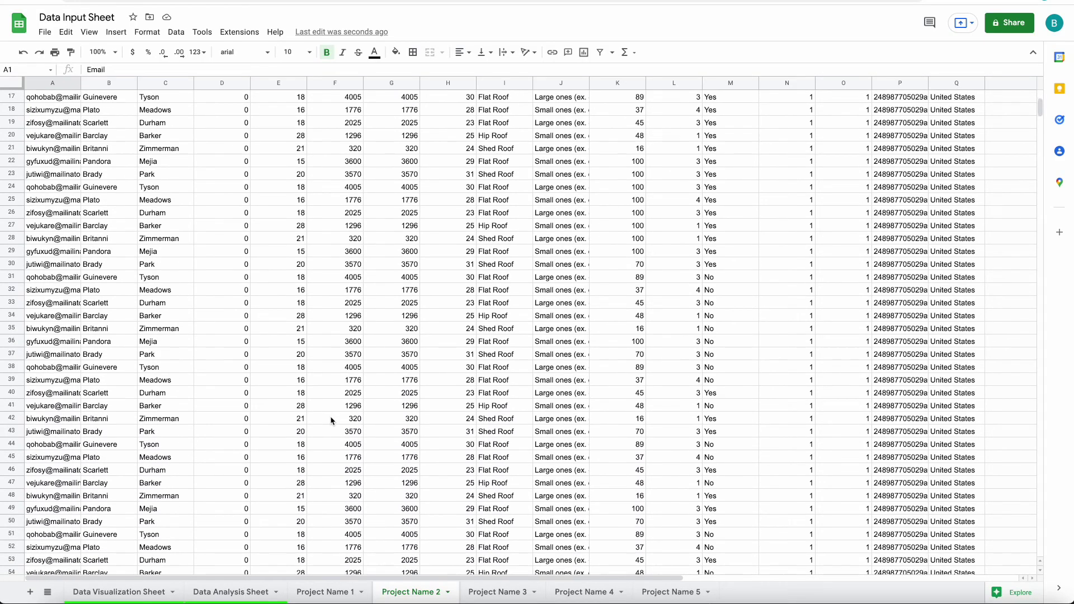
{"action": "scroll", "coordinate": [331, 421], "scroll_direction": "up", "scroll_amount": 6}
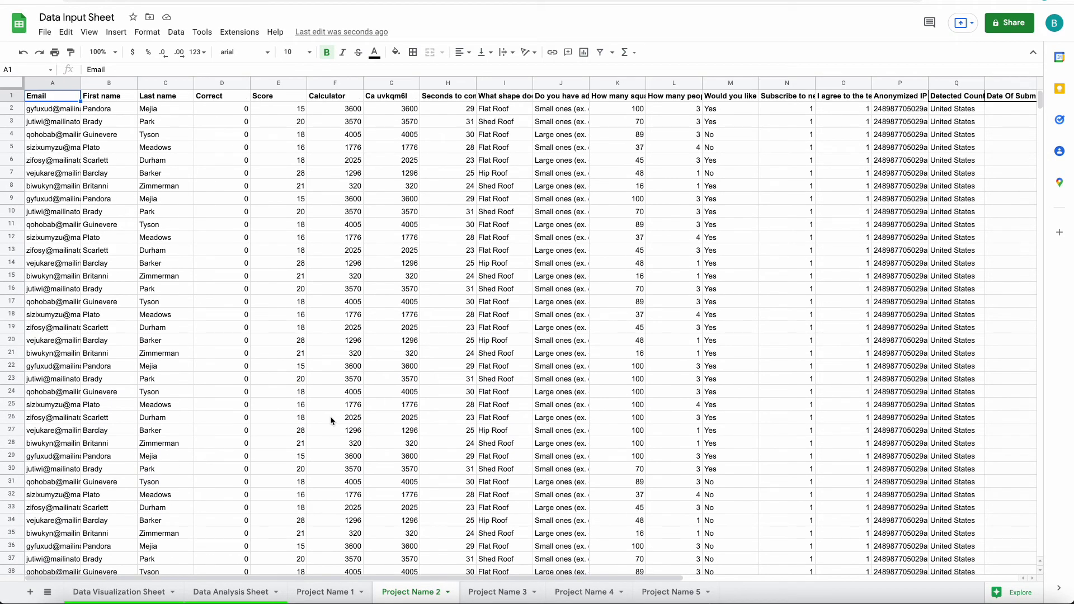